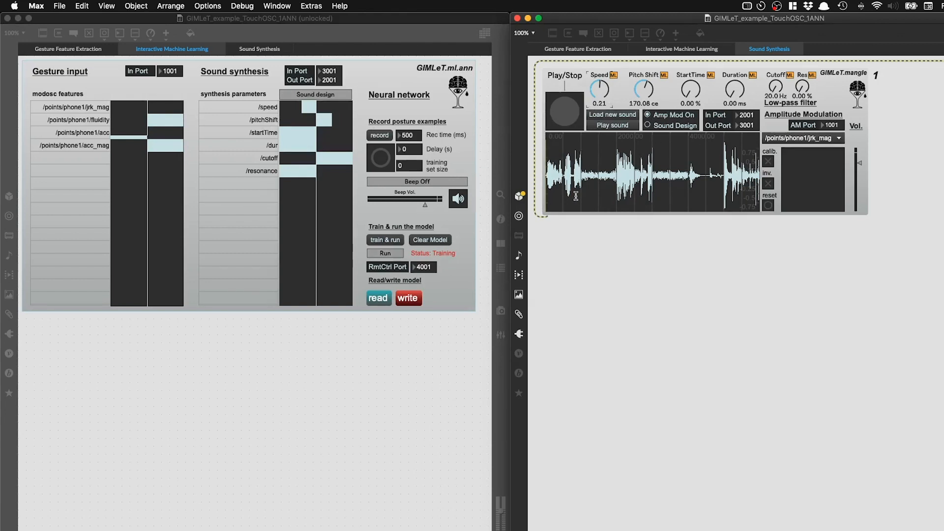
Play the loaded sound, start the synth and loop a waveform region with start time 19.2 % and duration 743 ms.
click(614, 126)
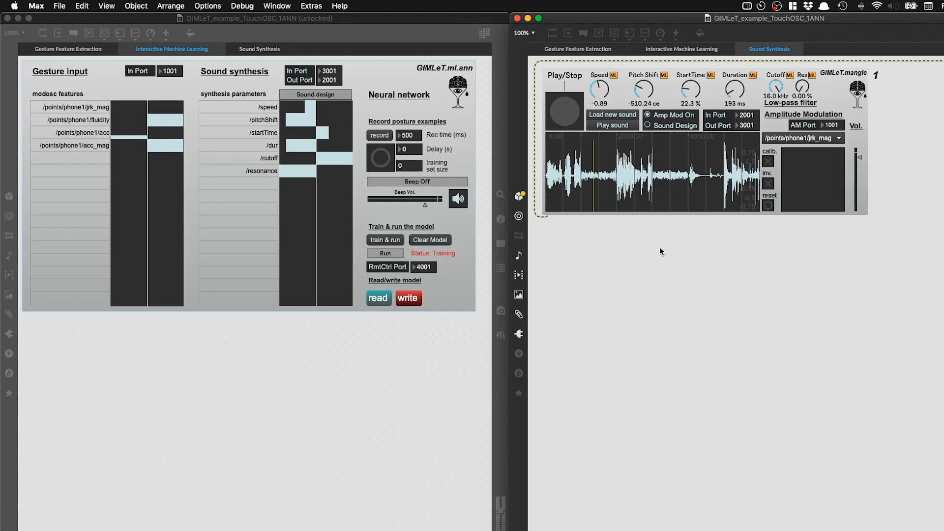
click(562, 104)
mouse_move(585, 178)
mouse_down()
mouse_move(613, 177)
mouse_move(584, 176)
mouse_move(591, 178)
mouse_up()
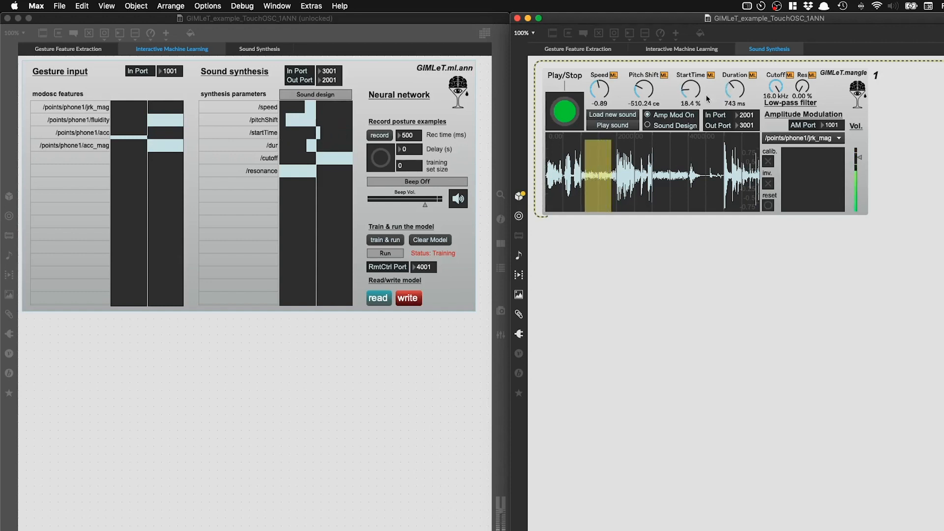
mouse_move(691, 89)
mouse_down()
mouse_move(734, 93)
mouse_move(691, 91)
mouse_up()
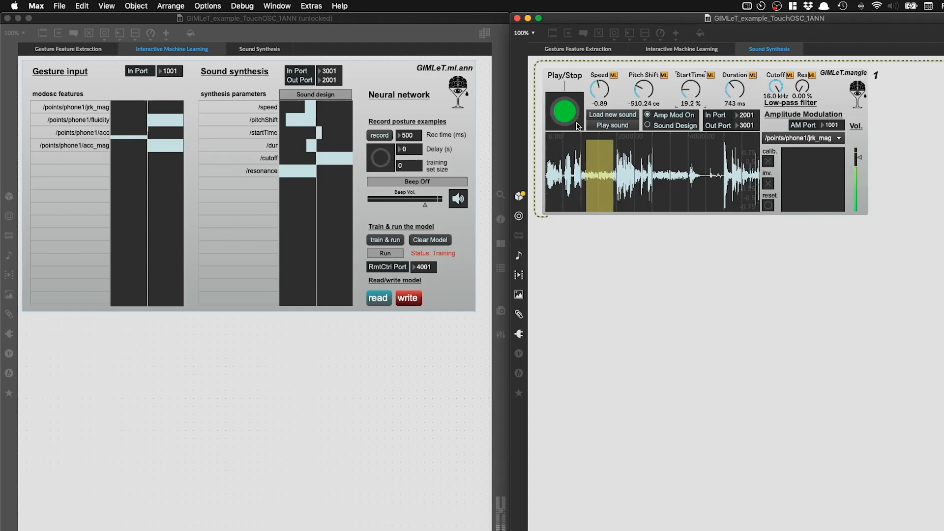
Set the pitch shift to -907.09 ce, the low-pass cutoff to 3.17 kHz, the resonance to 40.2 % and the speed to -0.10.
drag(612, 87, 629, 106)
mouse_move(763, 94)
mouse_down()
mouse_move(776, 111)
mouse_move(804, 71)
mouse_move(776, 95)
mouse_up()
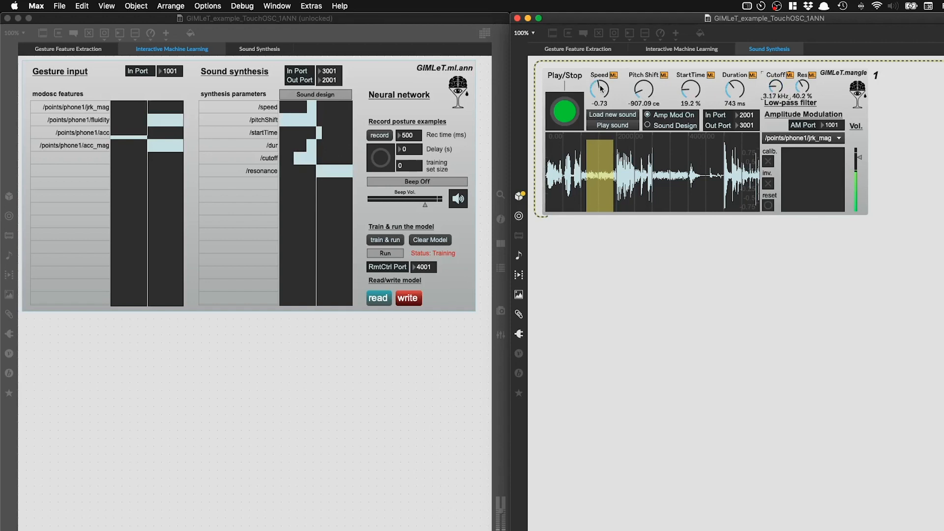
drag(604, 89, 604, 86)
Lock the machine learning patcher and turn on the beep for recording posture examples.
click(482, 99)
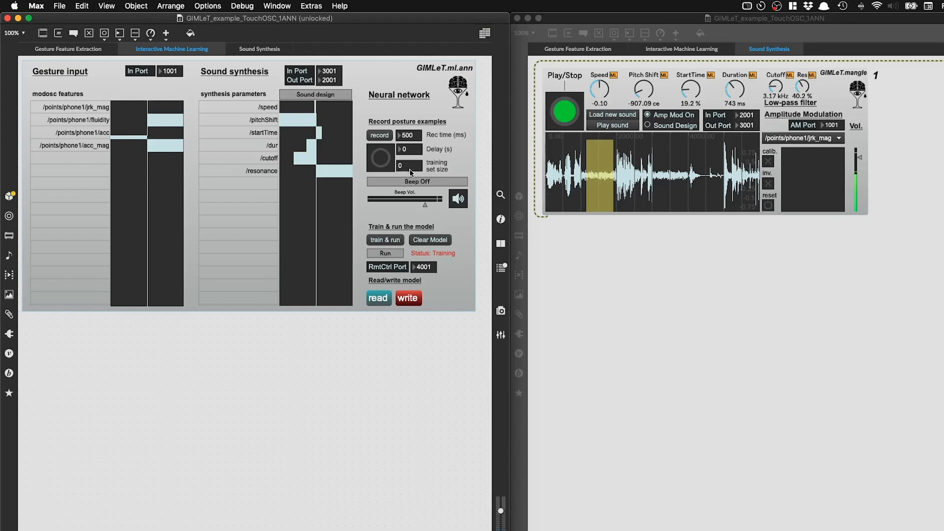
key(super+e)
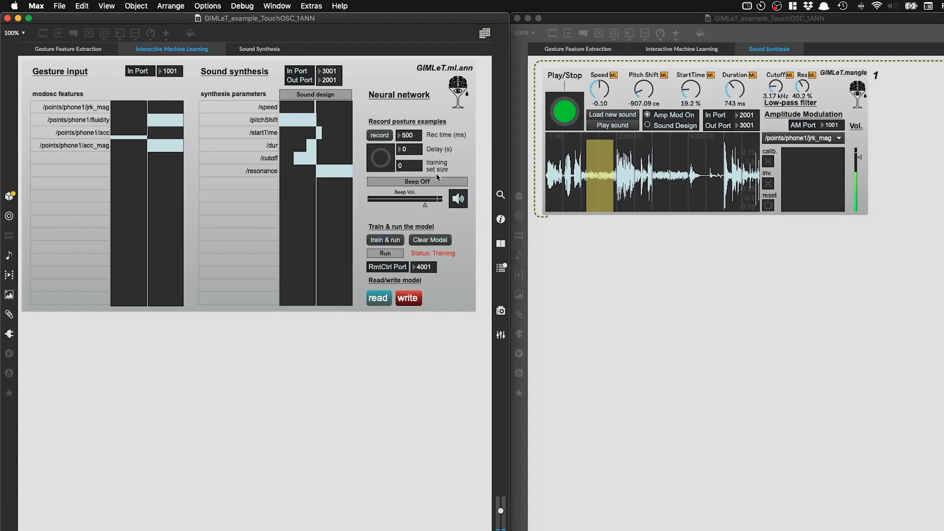
click(408, 183)
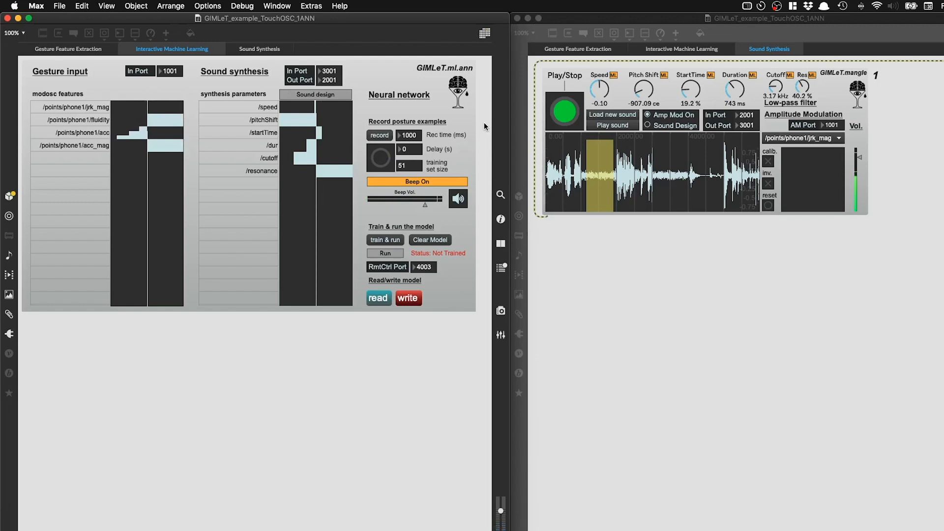
Select a waveform region starting at 33.5 % and lasting 787 ms for another sound.
click(603, 184)
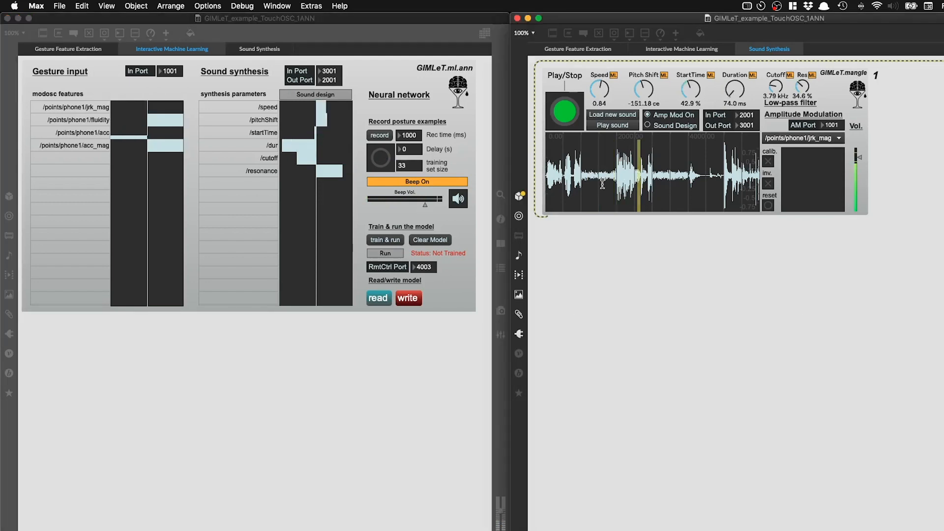
click(602, 185)
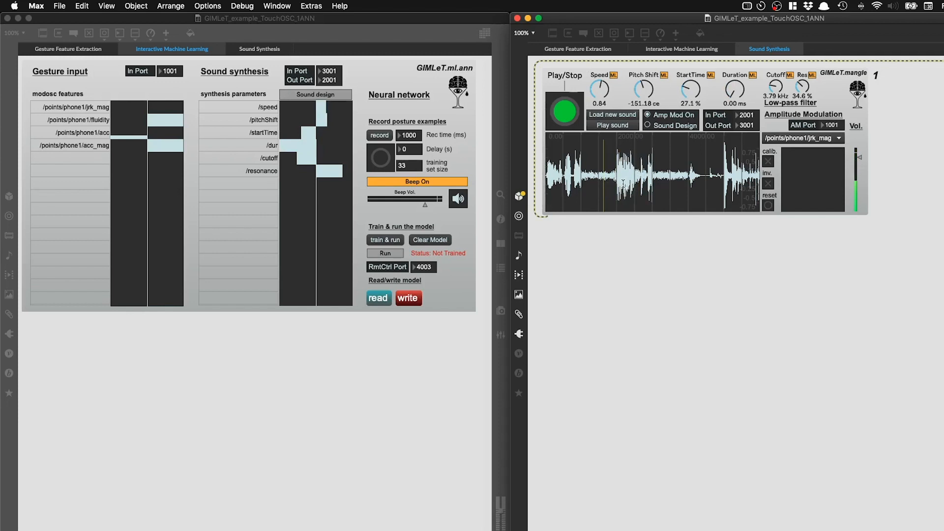
drag(618, 177, 645, 175)
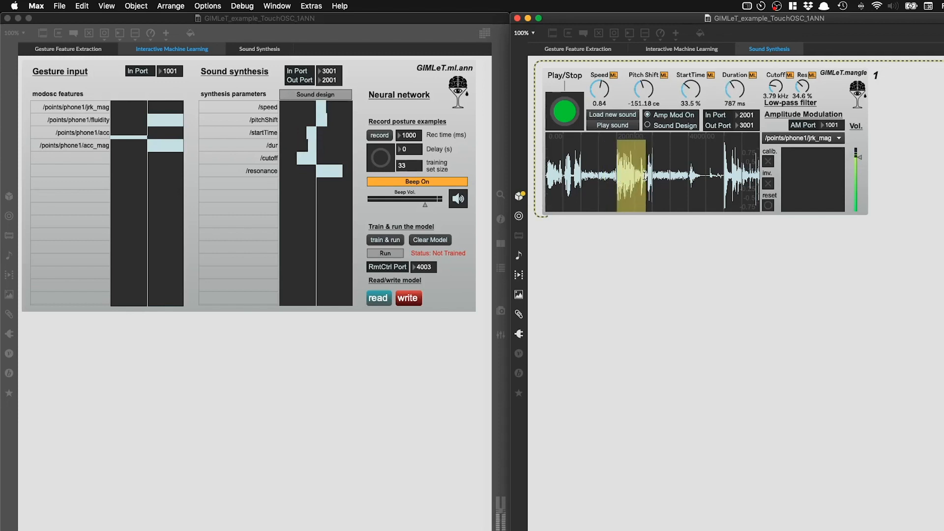
Set the pitch shift to -113.39 ce and the speed to -0.73, and adjust the low-pass filter resonance.
drag(643, 90, 642, 85)
drag(600, 91, 600, 99)
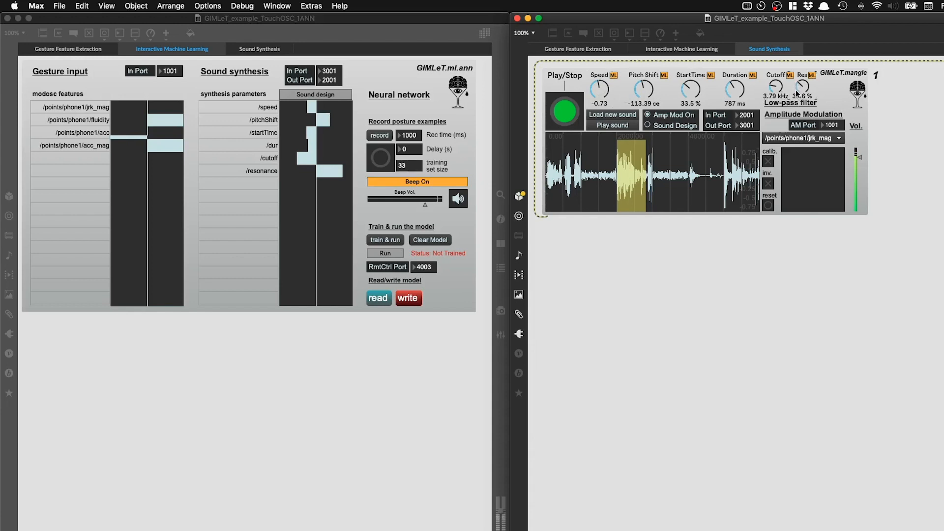
mouse_move(800, 89)
mouse_down()
mouse_move(799, 107)
mouse_move(777, 81)
mouse_move(802, 90)
mouse_up()
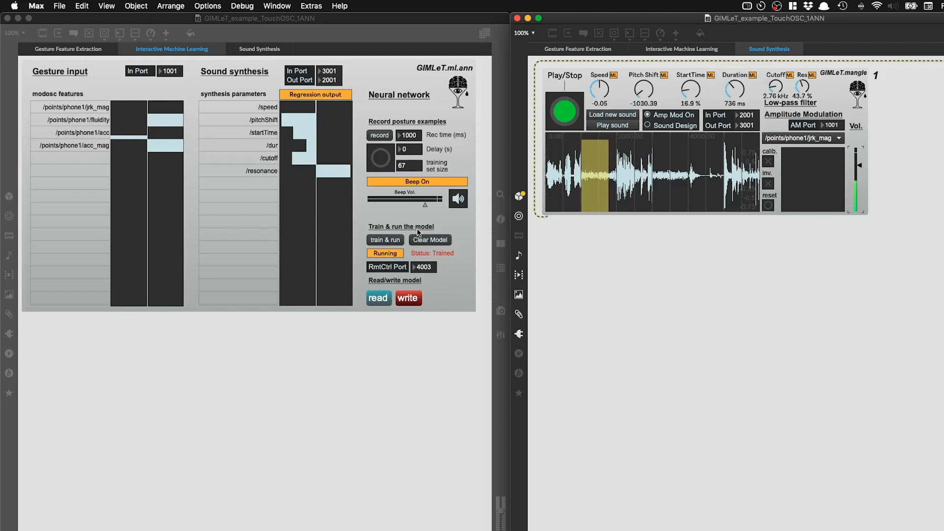
Stop running the trained model and select a waveform region starting at 82.3 % and lasting 505 ms.
click(392, 253)
click(574, 106)
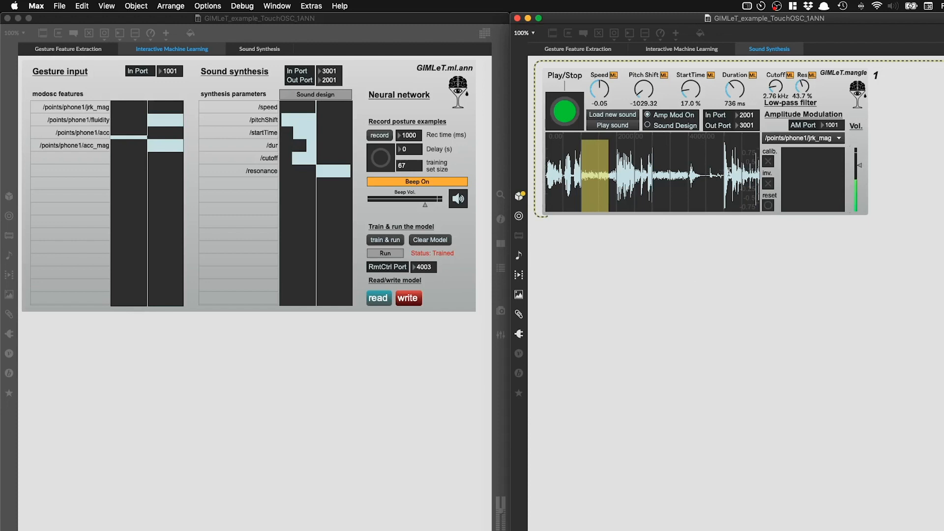
drag(729, 171, 739, 169)
Set the speed to 0.90, the resonance to 0.00 %, the cutoff to 12.3 kHz and the duration to 316 ms.
mouse_move(599, 91)
mouse_down()
mouse_move(599, 79)
mouse_move(598, 94)
mouse_up()
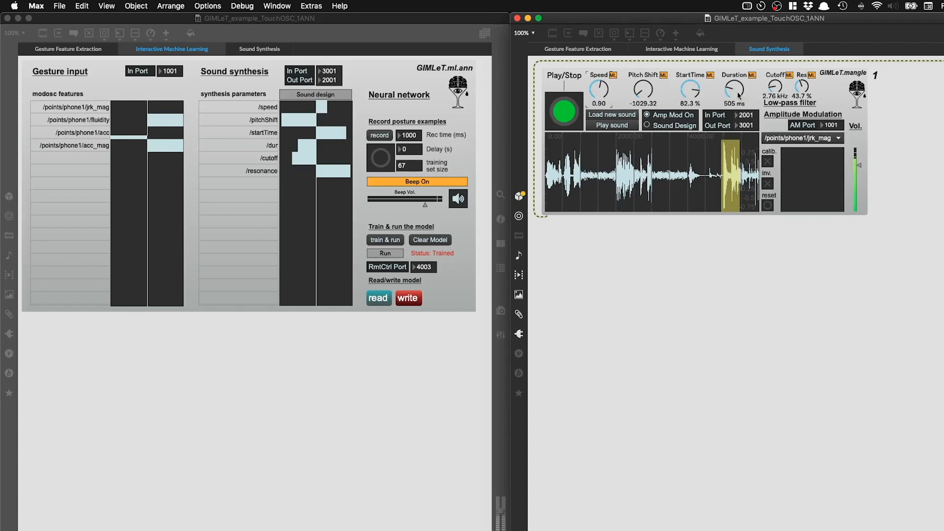
mouse_move(802, 87)
mouse_down()
mouse_move(802, 106)
mouse_move(777, 78)
mouse_move(776, 50)
mouse_move(800, 104)
mouse_up()
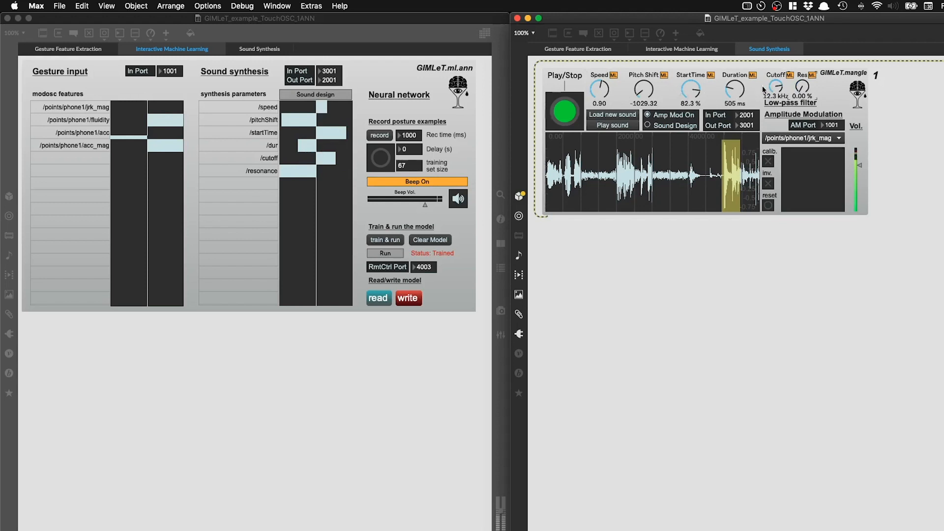
drag(732, 89, 732, 105)
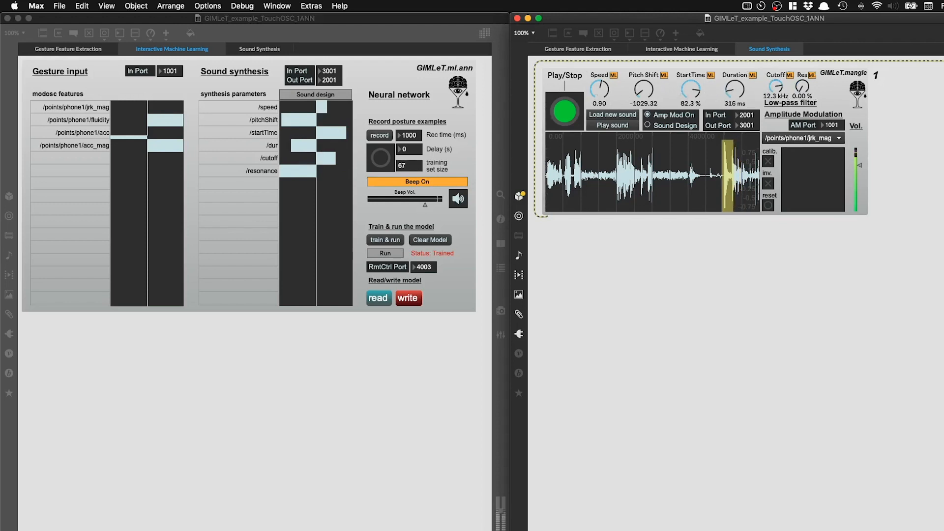
Raise the speed to 2.16 and the start time to 86.2 %, and fine-tune both parameters.
drag(599, 89, 600, 74)
drag(690, 89, 690, 86)
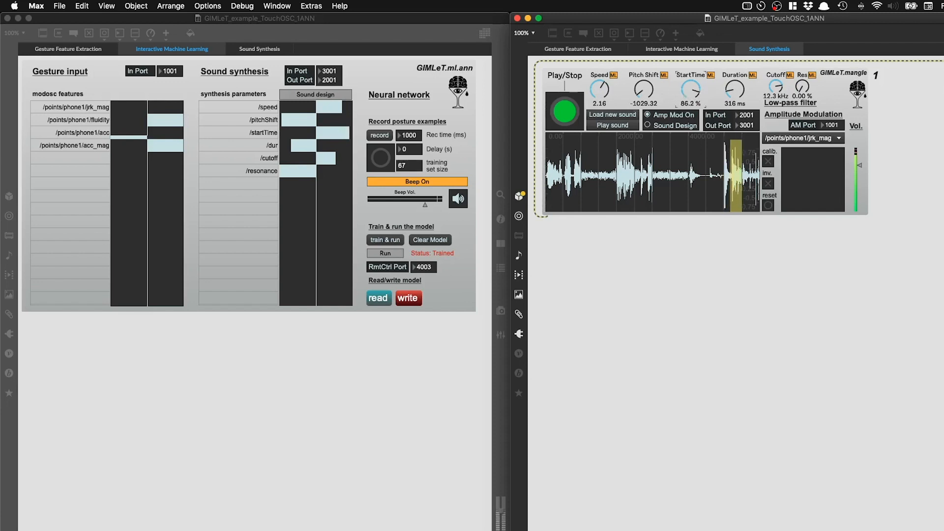
drag(691, 86, 690, 85)
drag(592, 93, 592, 86)
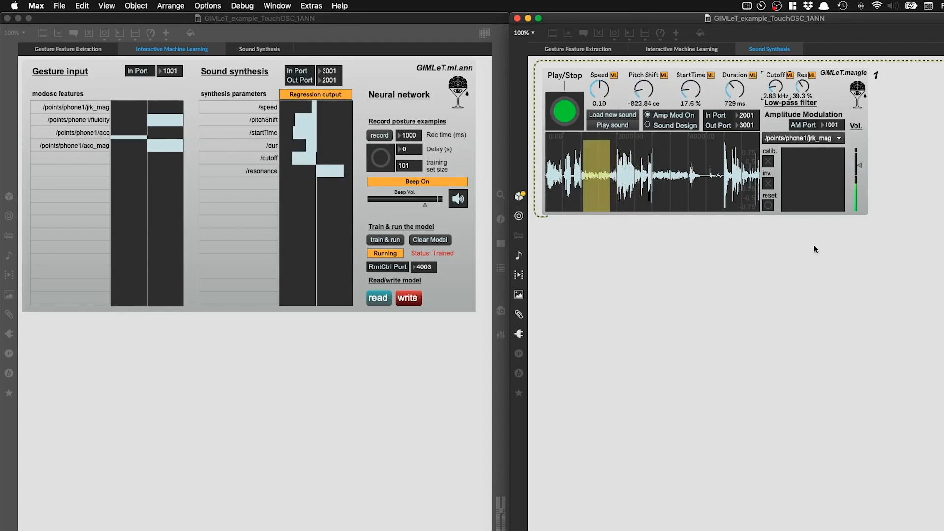
Check the TouchOSC gesture feature extraction patch and set the amplitude modulation source to /points/phone1/fluidity.
click(796, 141)
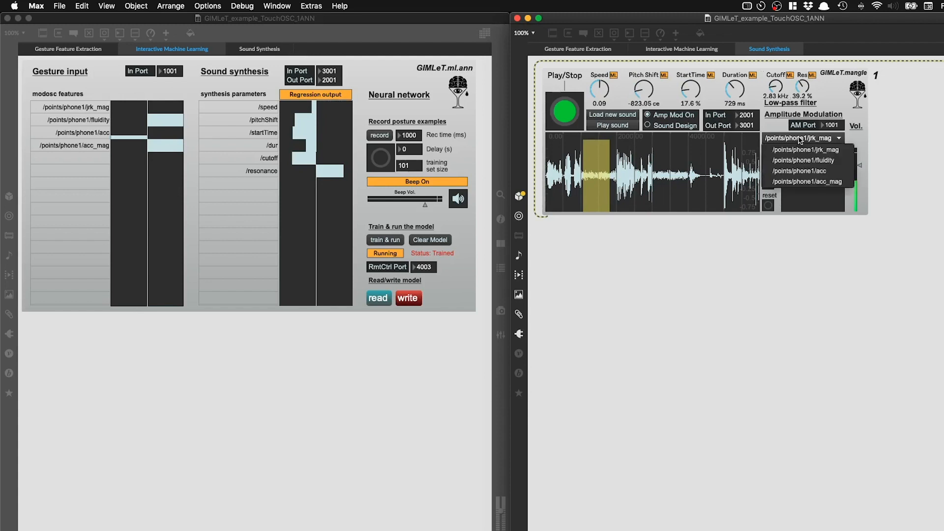
click(800, 140)
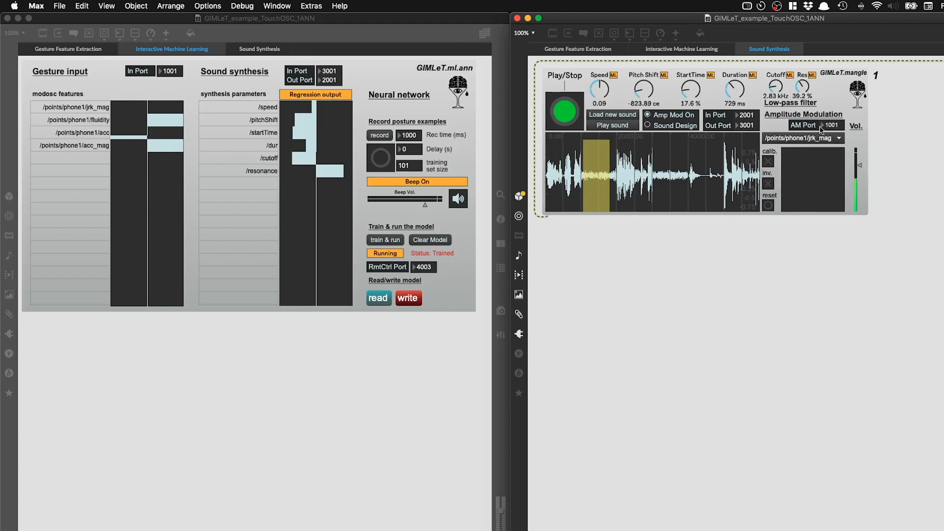
click(78, 51)
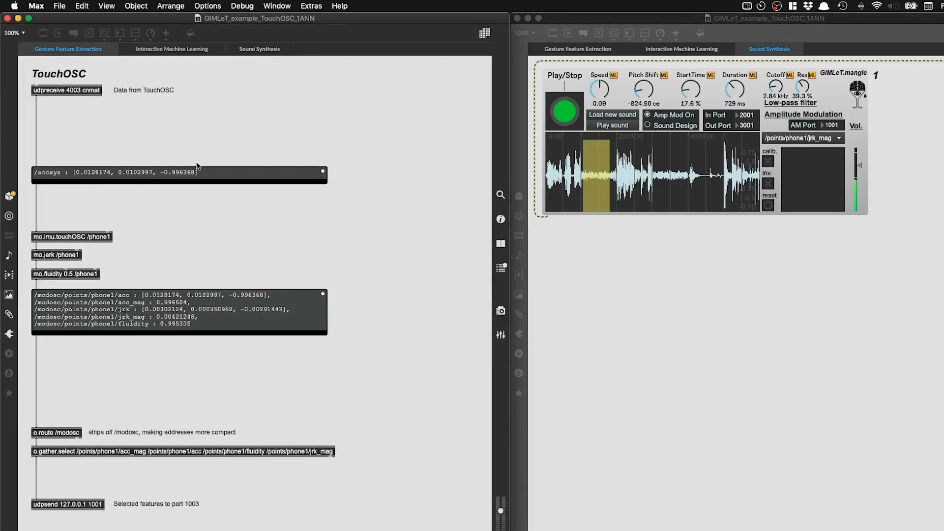
click(171, 49)
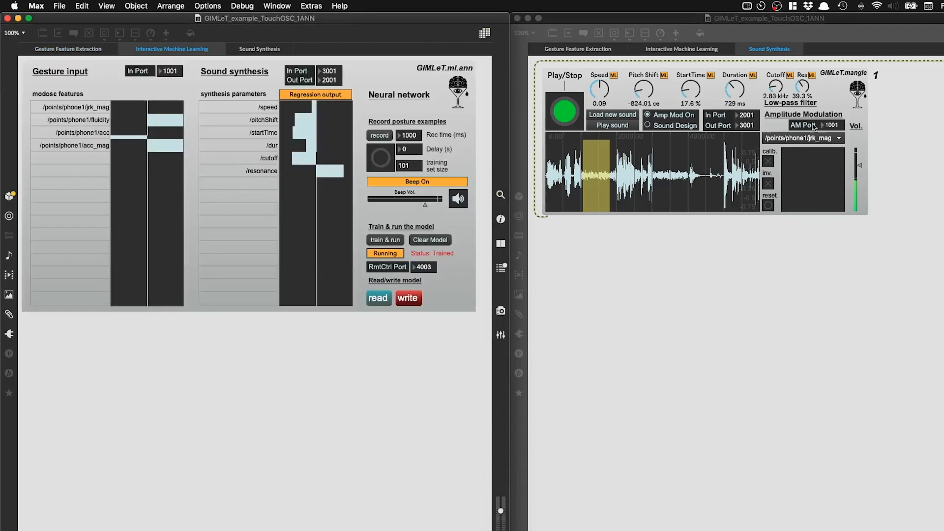
click(820, 141)
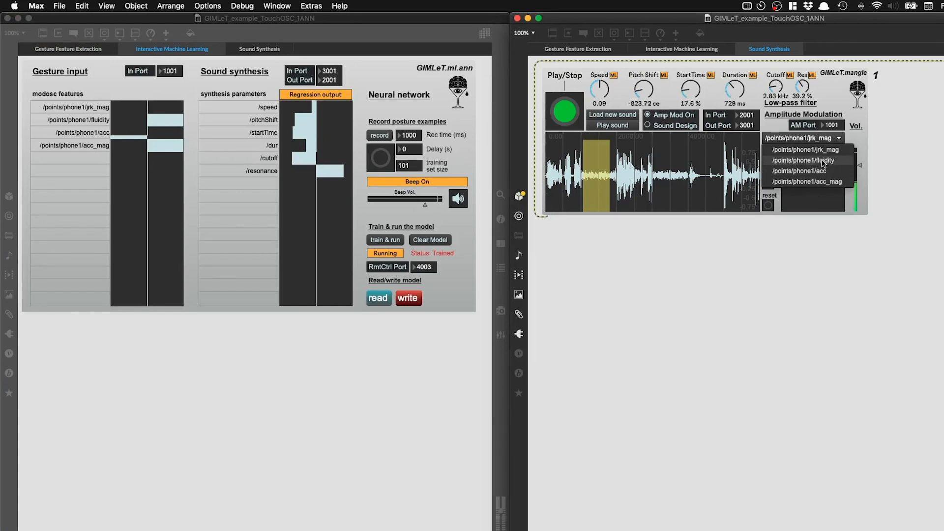
click(824, 164)
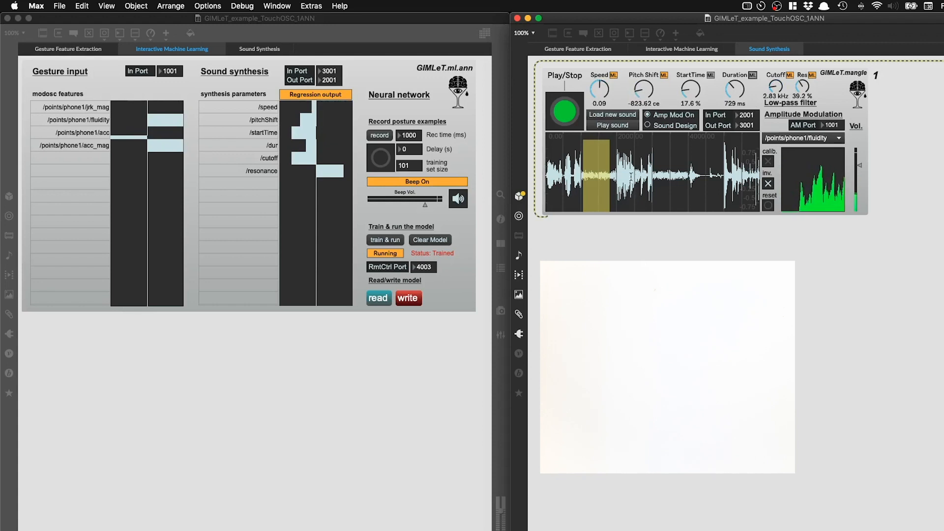
Select a waveform region at 39.7 % lasting 372 ms, and re-enable machine learning control of StartTime and Duration.
drag(631, 176, 642, 176)
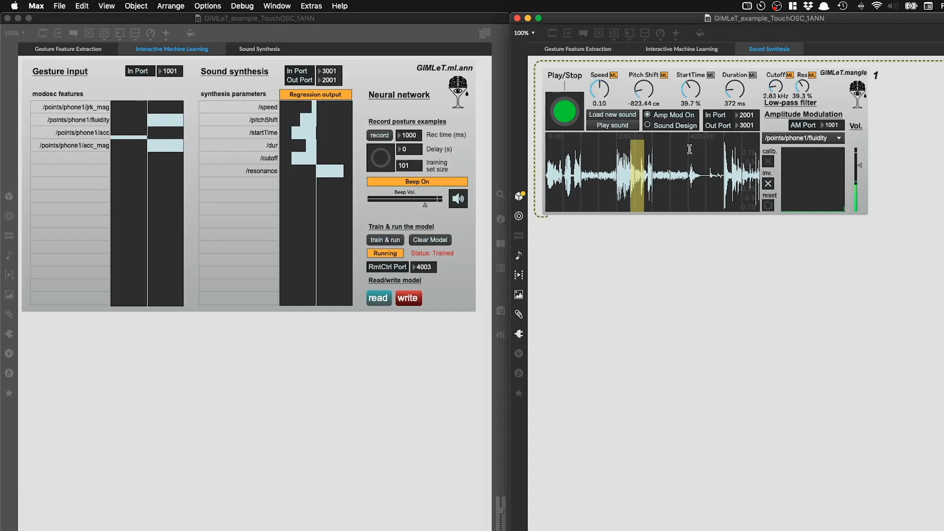
click(710, 76)
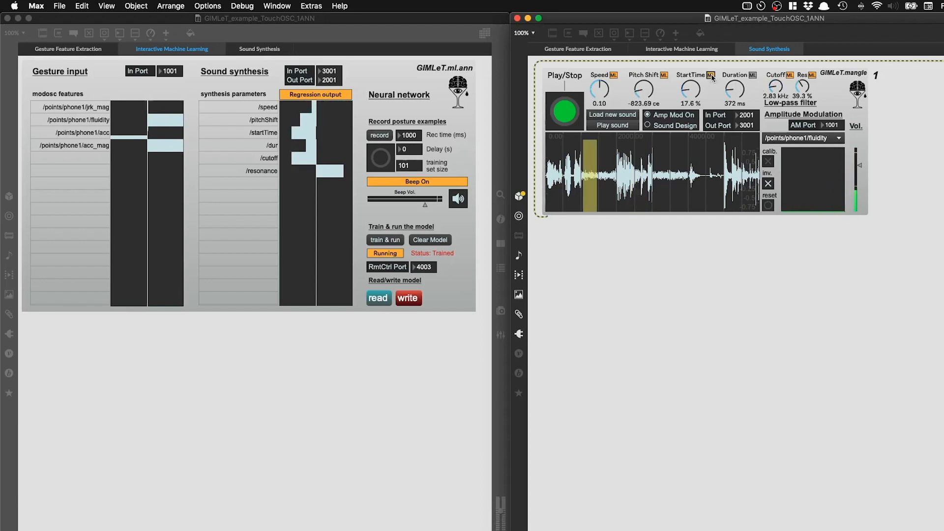
click(753, 75)
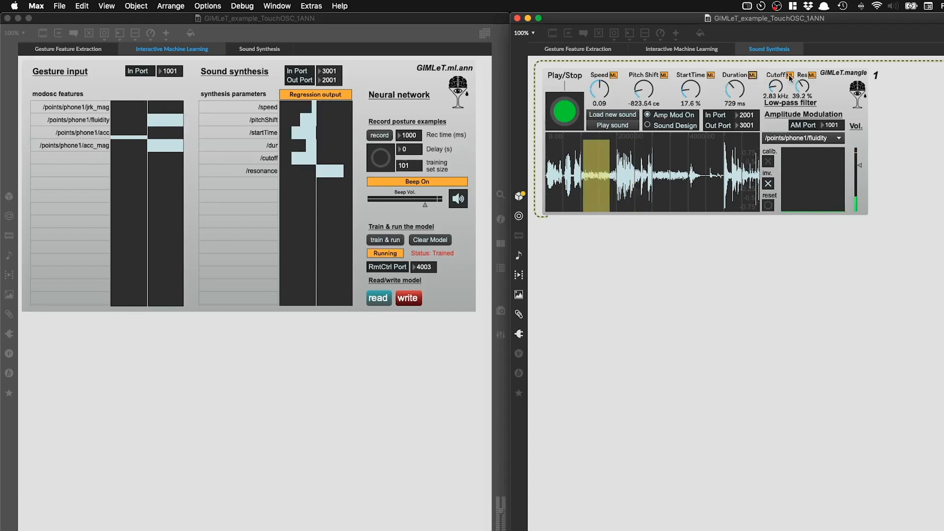